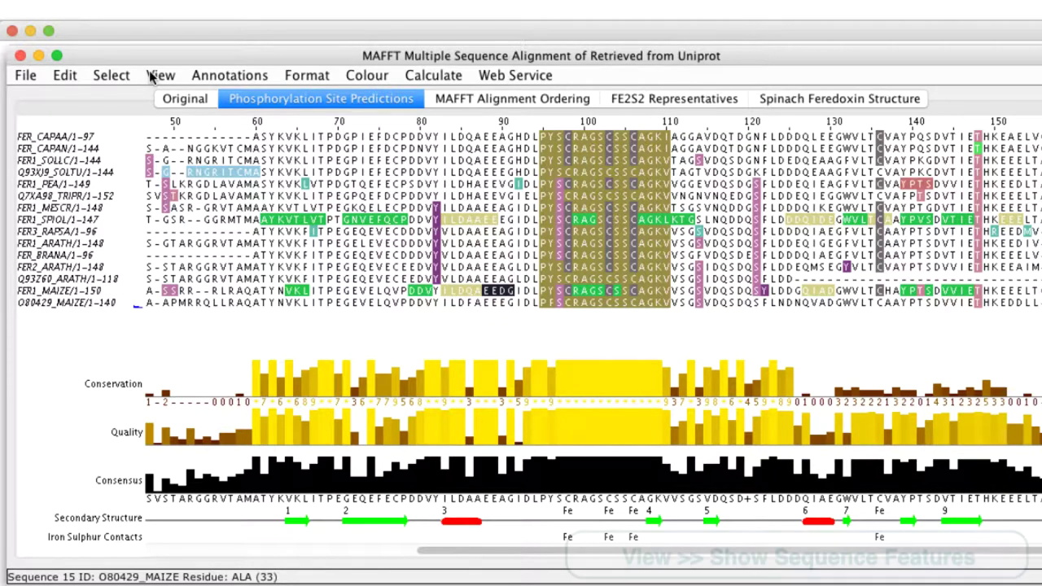
Untick Show Sequence Features in the View menu to hide feature colouring.
left_click(151, 76)
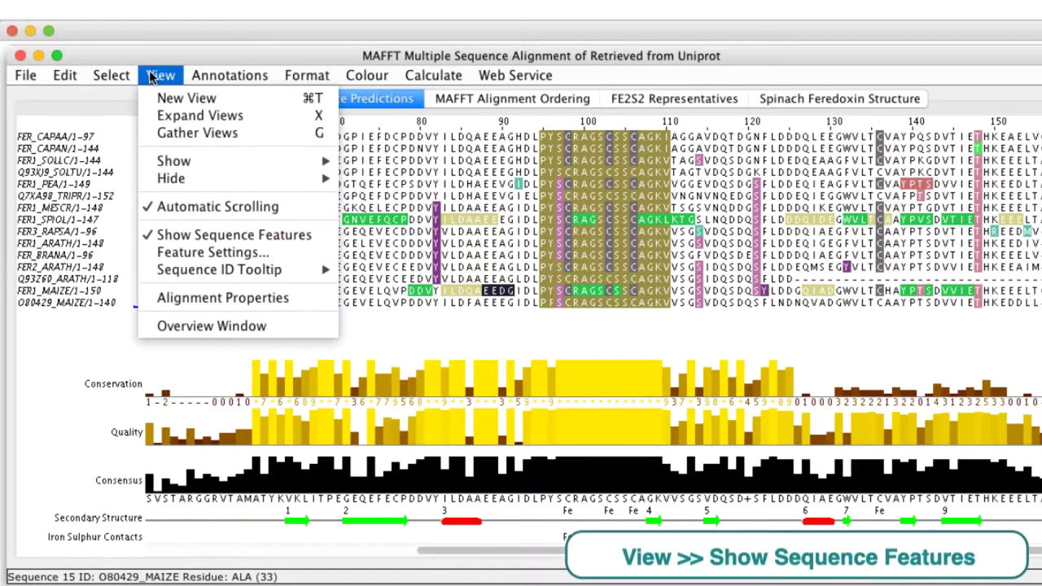
left_click(163, 236)
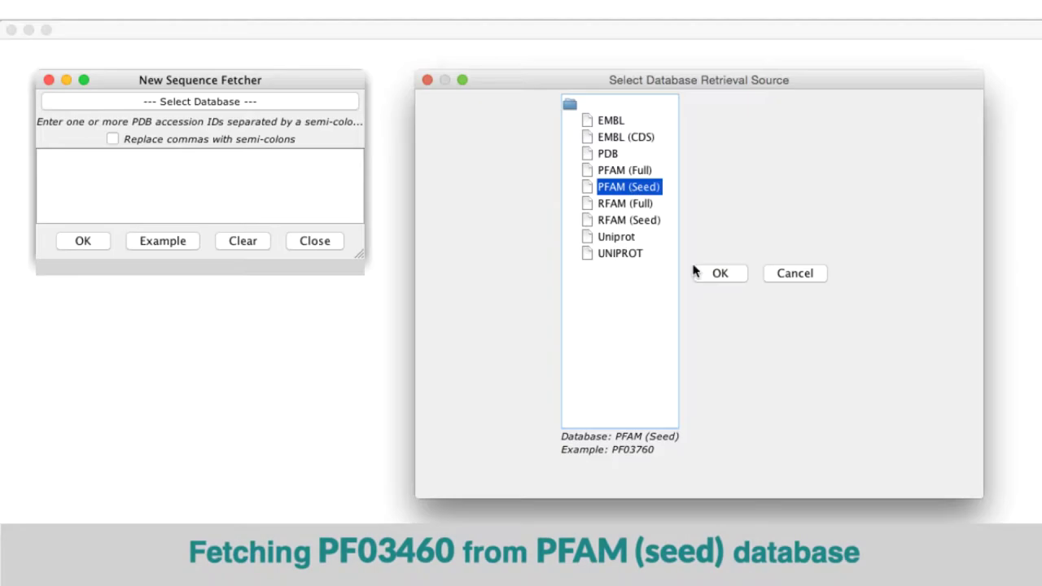
Fetch PF03460 from PFAM (Seed) and turn off Apply Colour To All Groups.
left_click(697, 272)
type("PF03460")
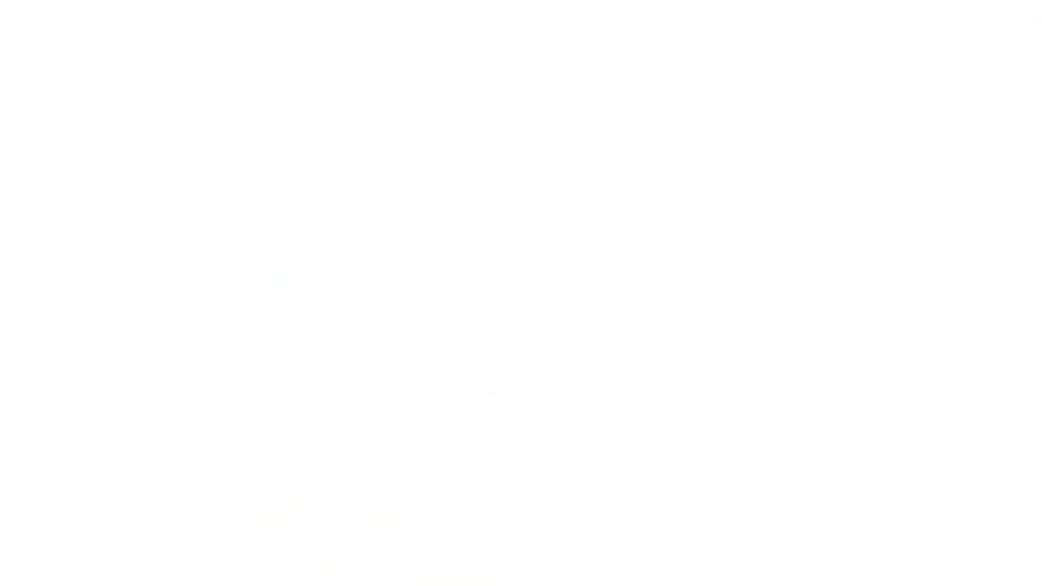
left_click(372, 77)
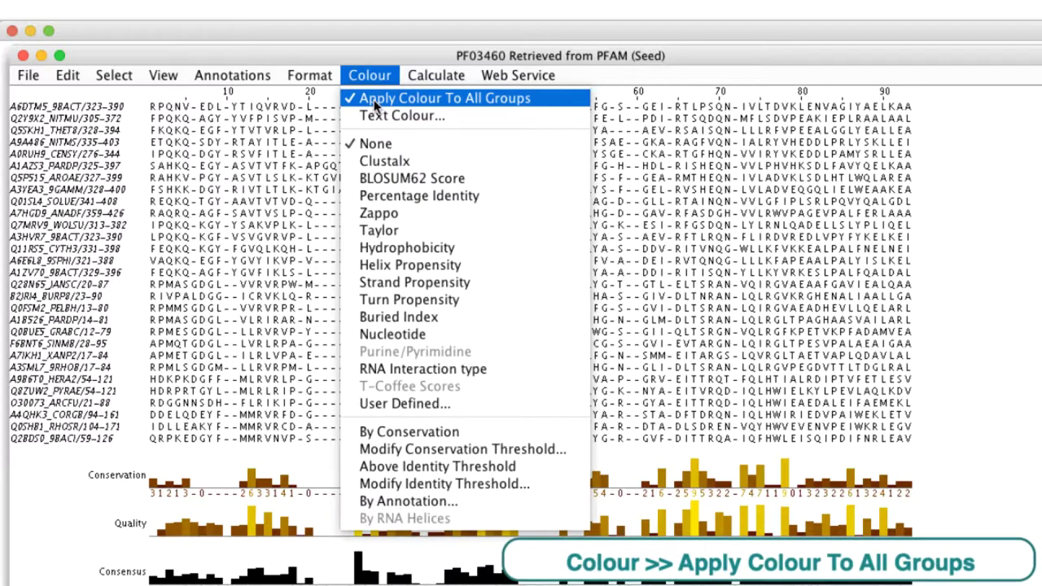
left_click(374, 99)
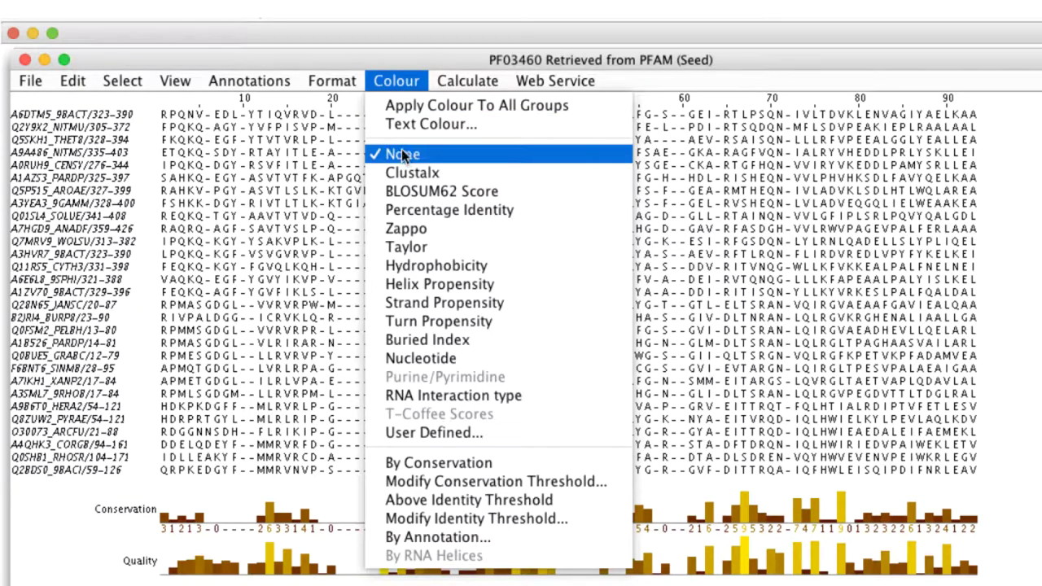
Recolour the alignment with Clustalx, Zappo, Hydrophobicity, Helix Propensity, then Strand Propensity.
left_click(405, 173)
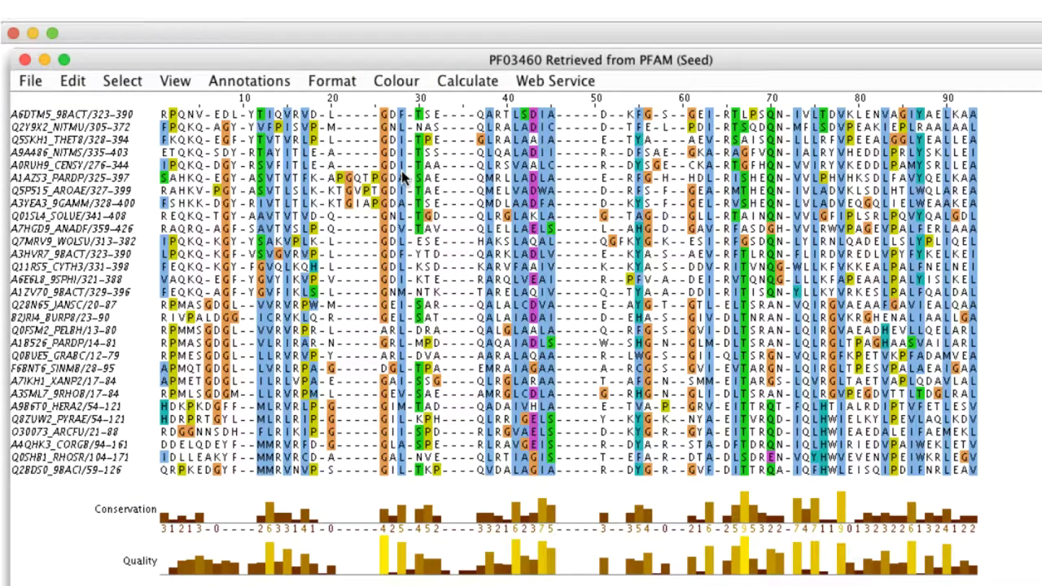
left_click(401, 83)
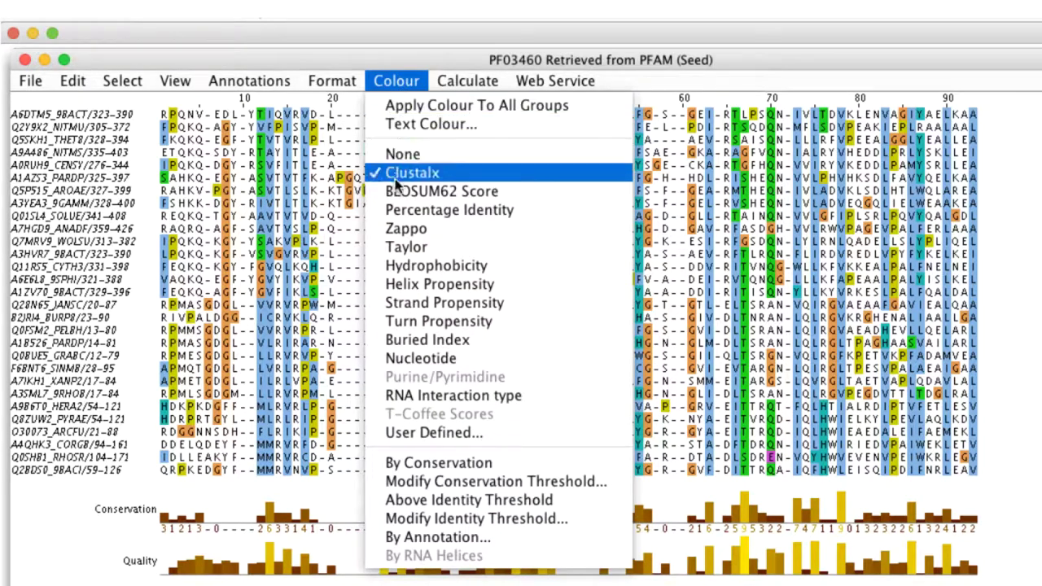
left_click(395, 227)
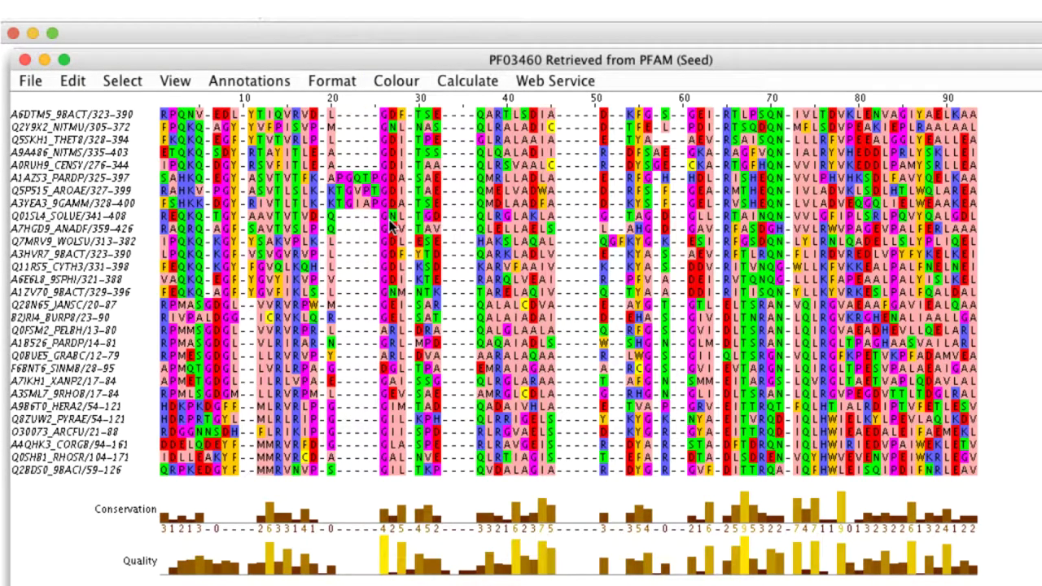
left_click(392, 80)
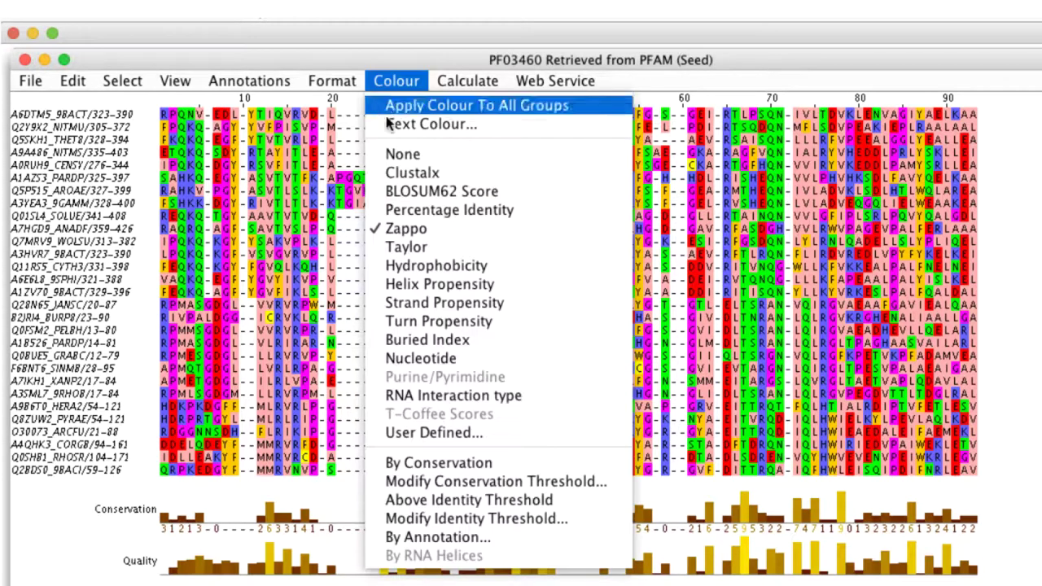
left_click(390, 265)
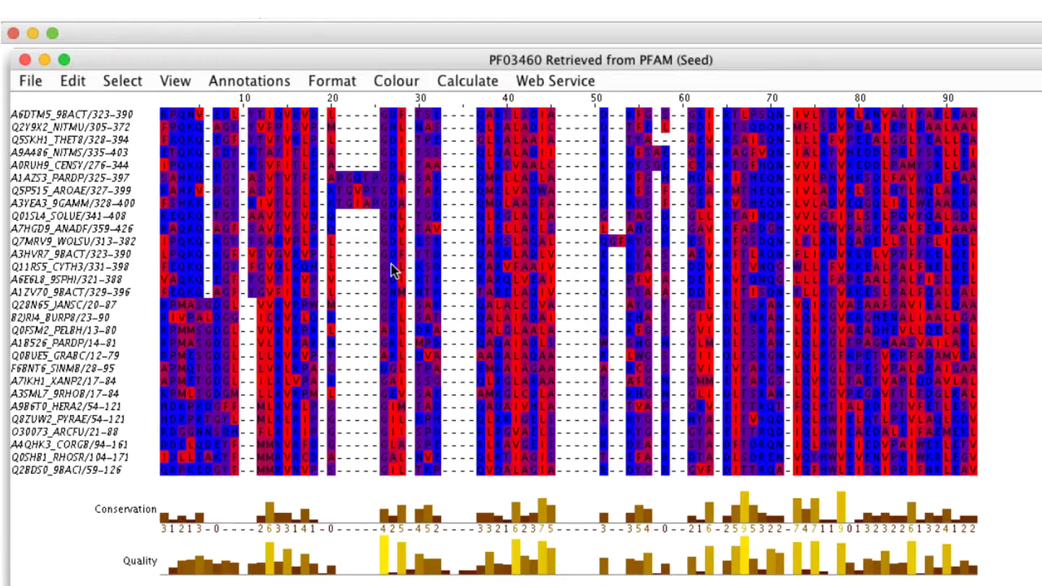
left_click(396, 81)
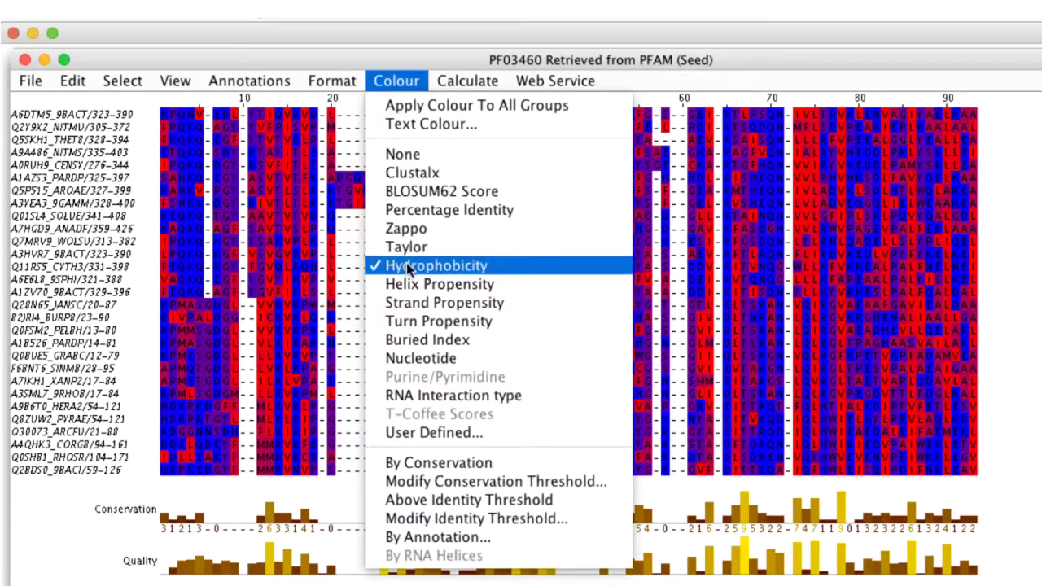
left_click(402, 281)
left_click(396, 81)
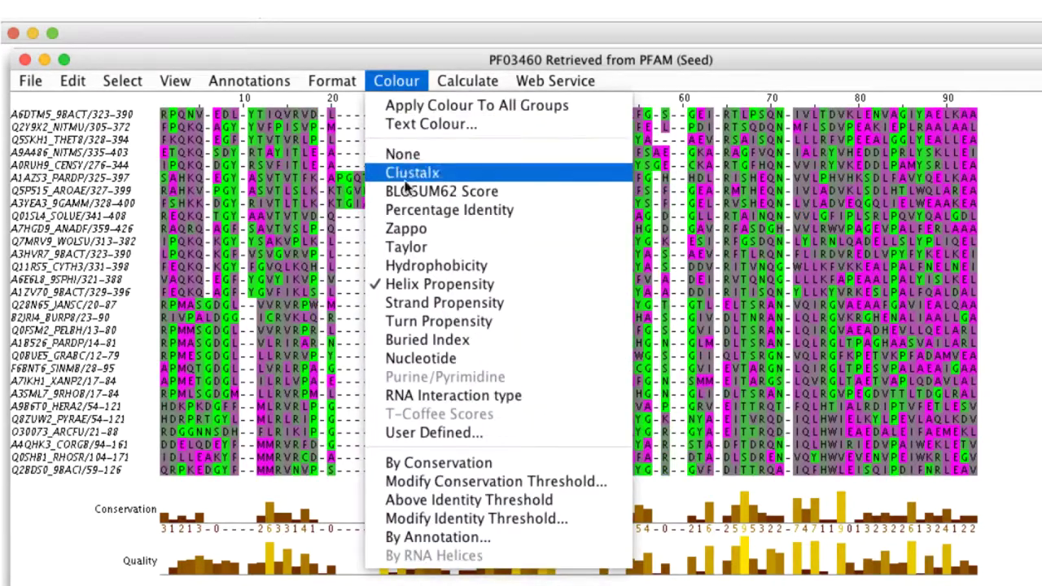
left_click(399, 303)
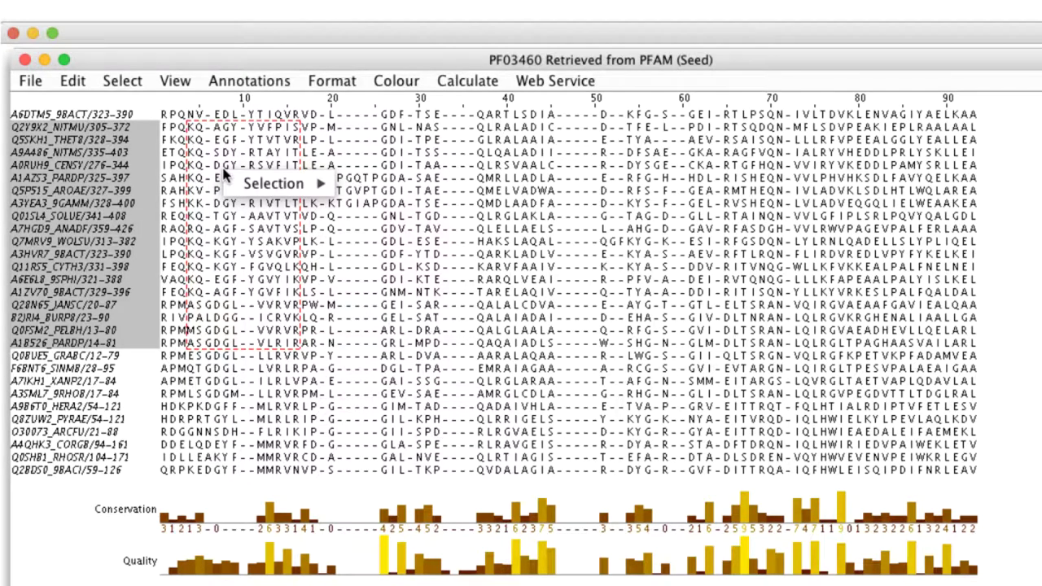
Make the selected block a new group coloured with the Taylor scheme.
mouse_move(282, 183)
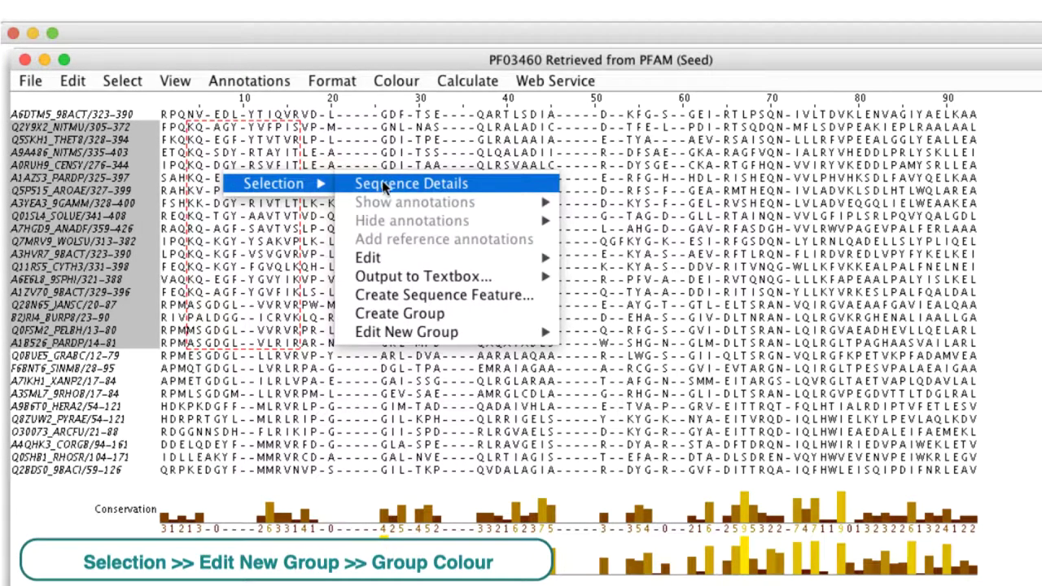
mouse_move(436, 330)
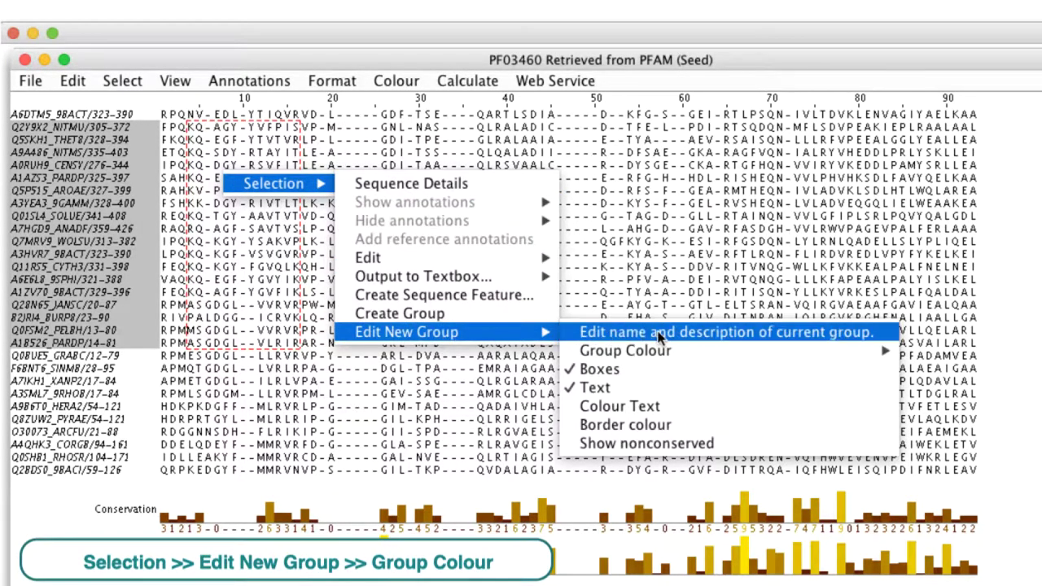
mouse_move(661, 353)
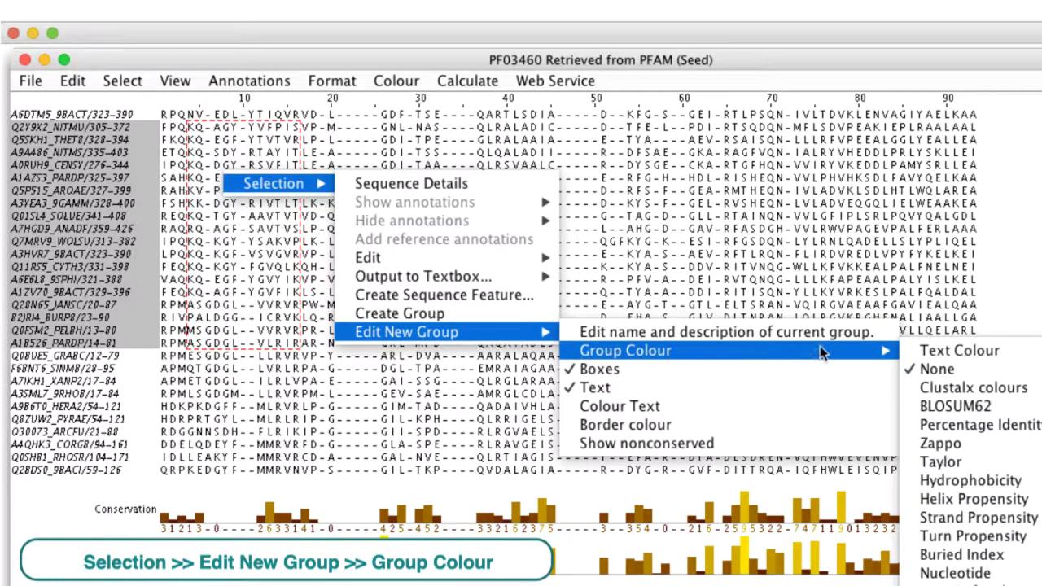
left_click(944, 463)
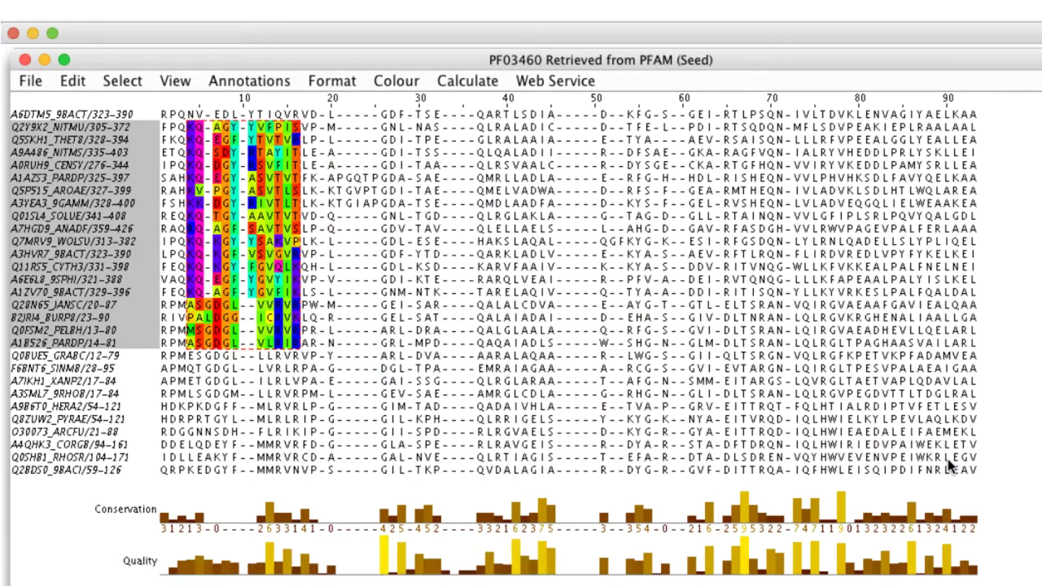
Remove the group and its colouring from the selection.
right_click(264, 179)
mouse_move(311, 187)
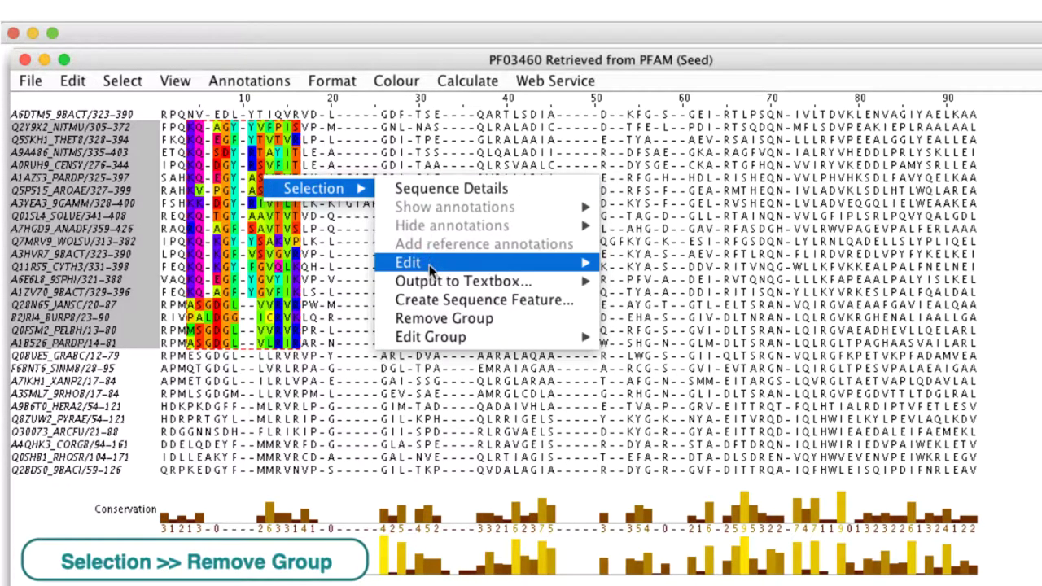
left_click(436, 318)
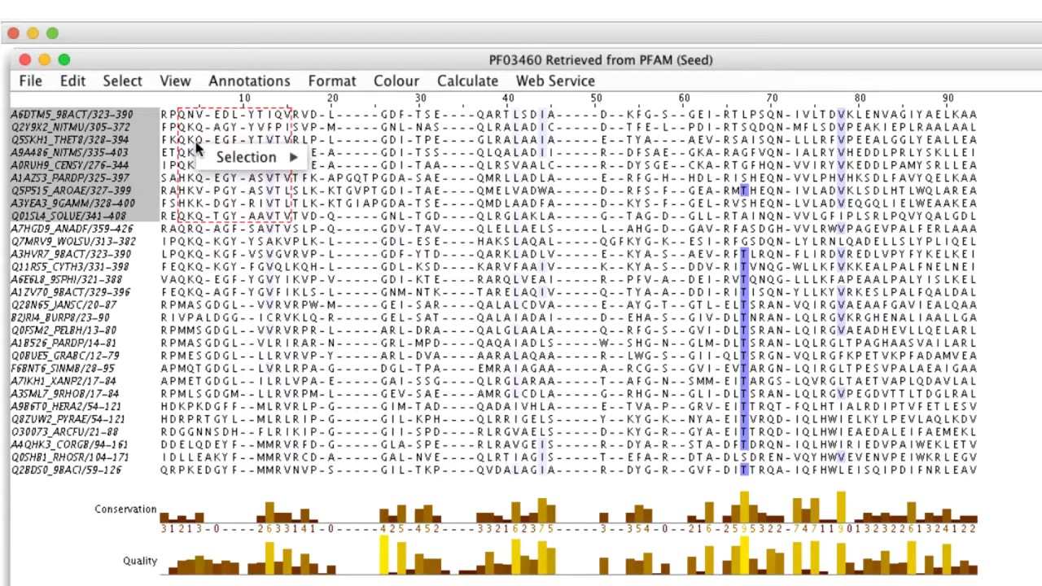
Make the selected top block a new group coloured by Percentage Identity.
mouse_move(297, 156)
mouse_move(379, 306)
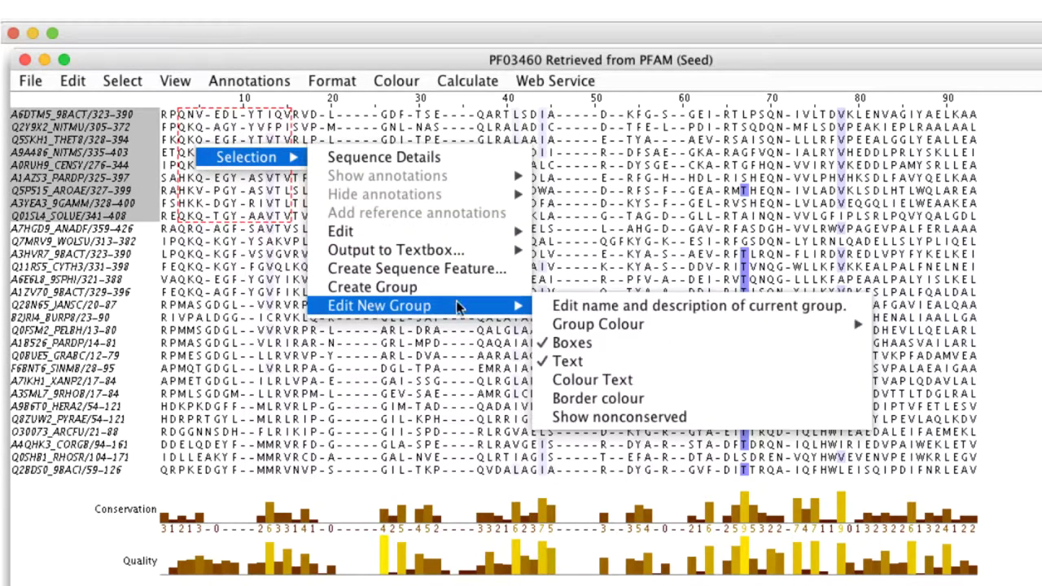
mouse_move(604, 326)
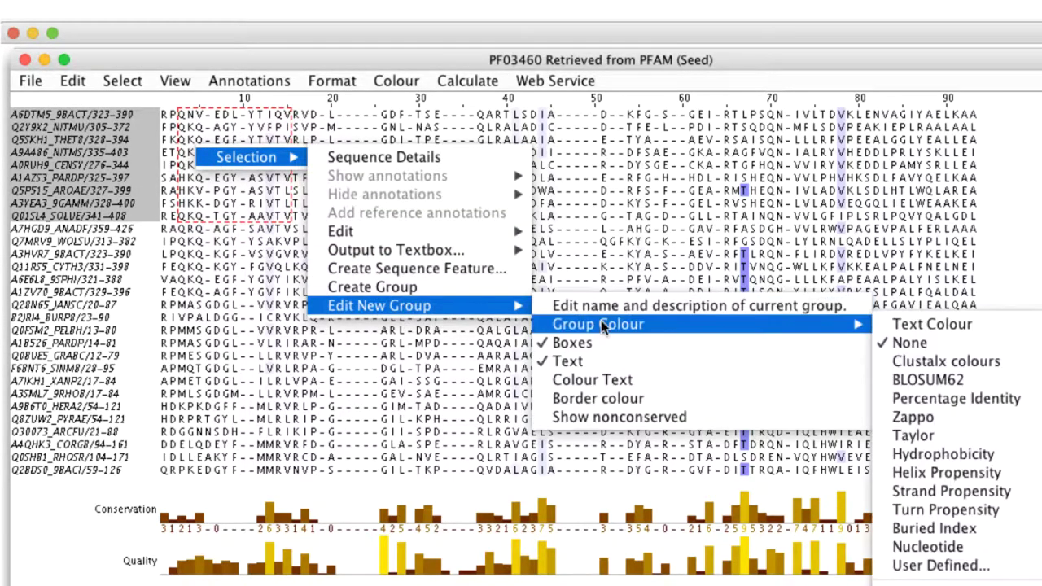
left_click(919, 398)
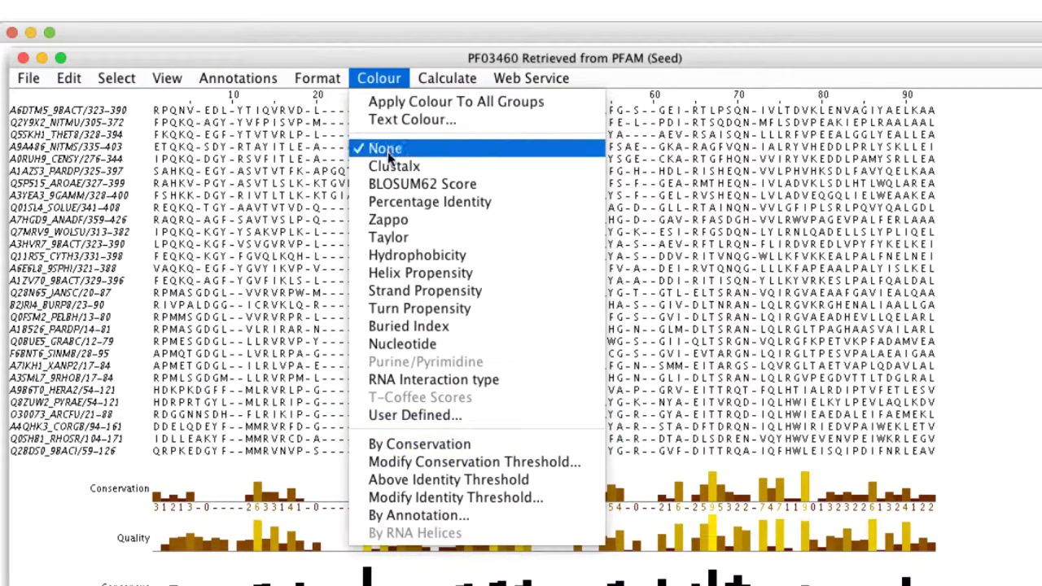
Apply Taylor colouring shaded by conservation, raising the colour increment to 72.
left_click(390, 237)
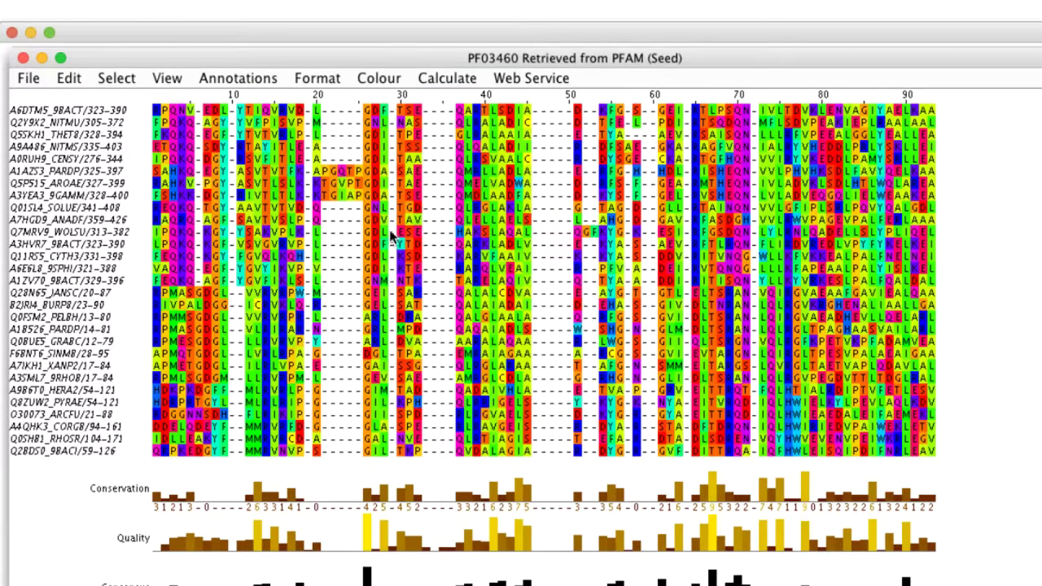
left_click(395, 78)
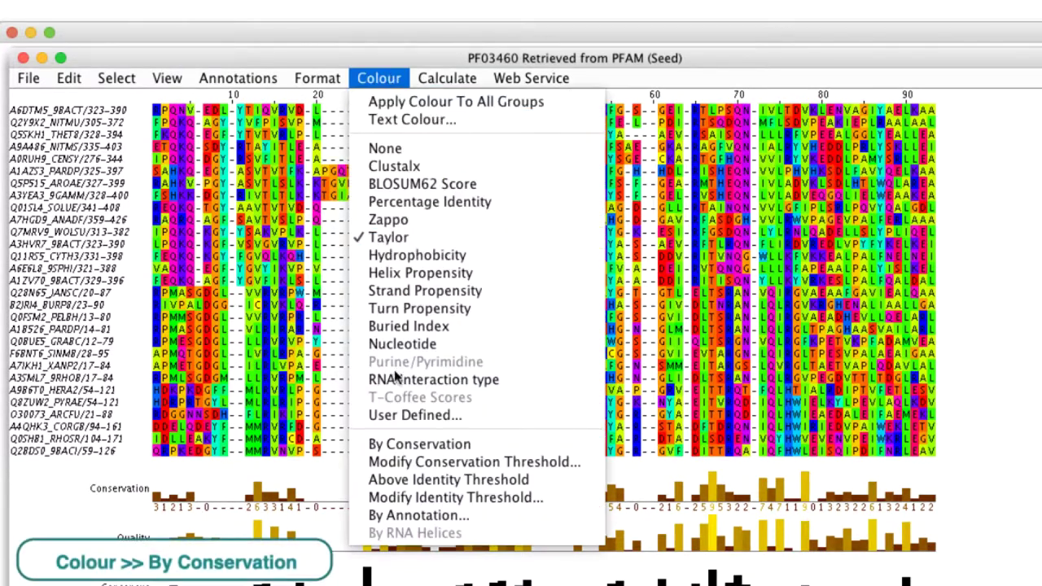
left_click(396, 444)
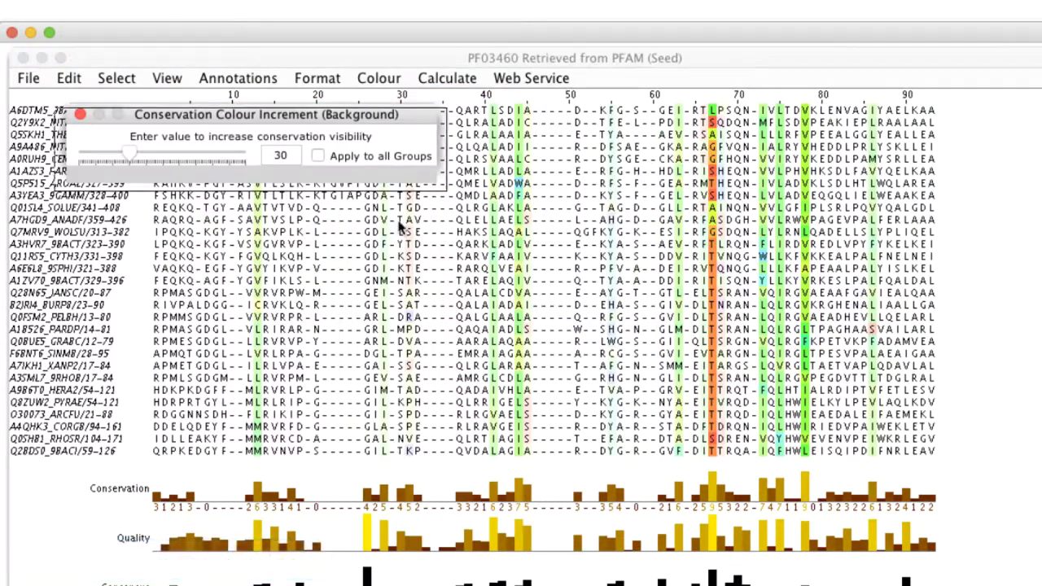
left_click_drag(212, 137, 203, 513)
mouse_move(107, 554)
left_mouse_down()
mouse_move(62, 554)
mouse_move(179, 564)
left_mouse_up()
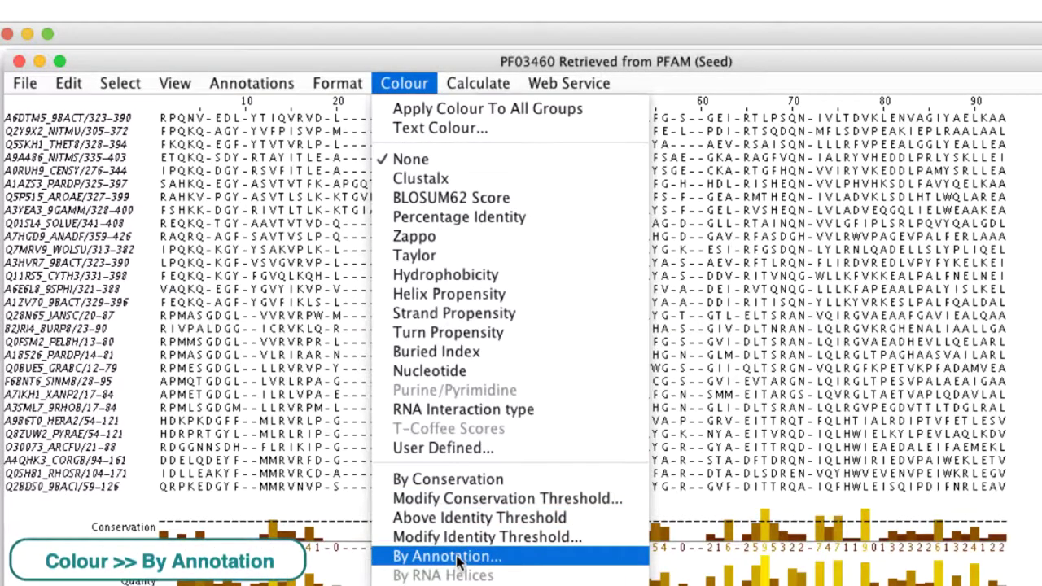
Colour by the Conservation annotation with a blue maximum, shading only columns above threshold.
left_click(454, 556)
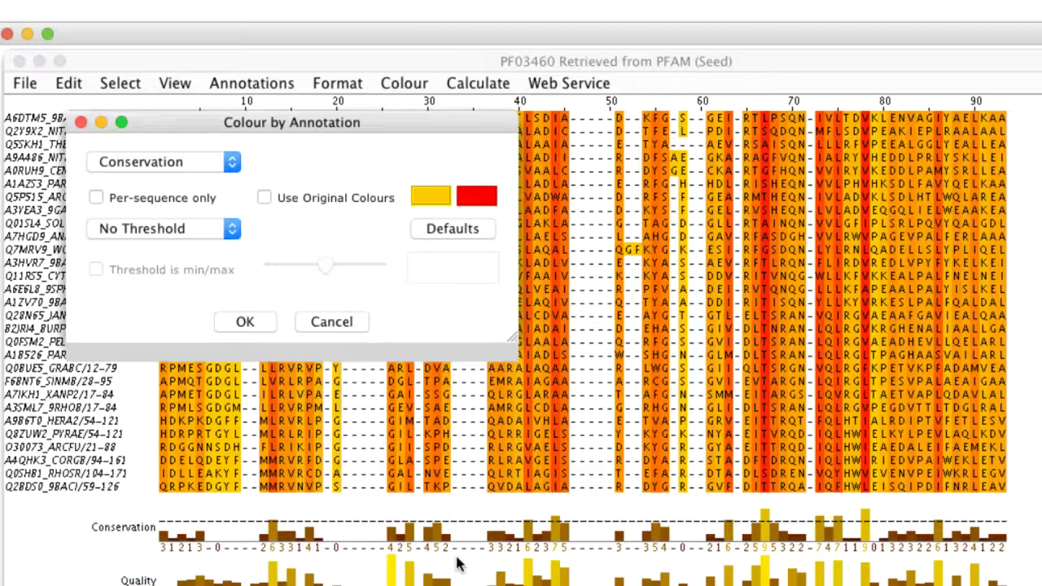
left_click(232, 164)
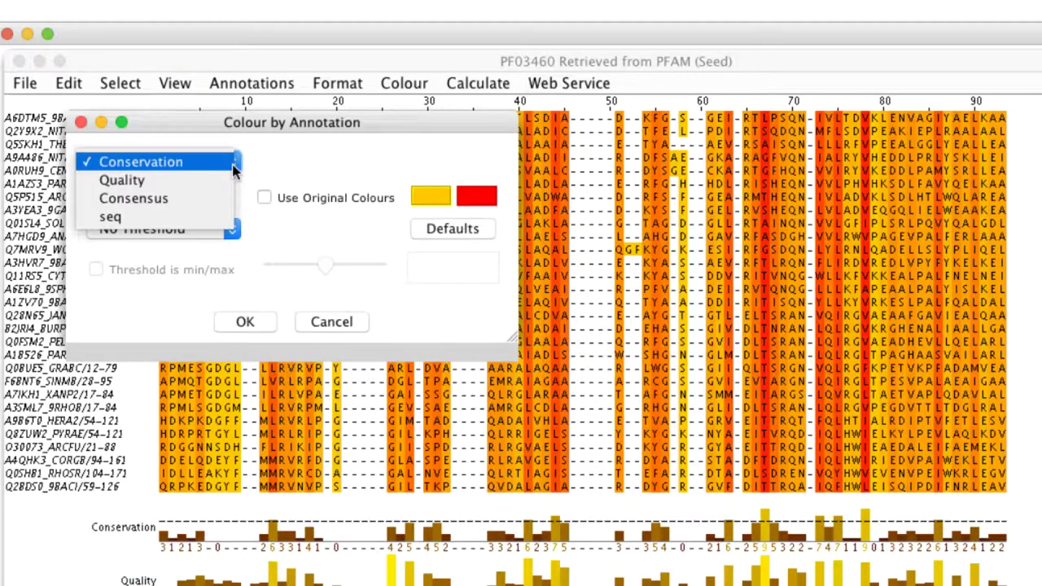
left_click(199, 165)
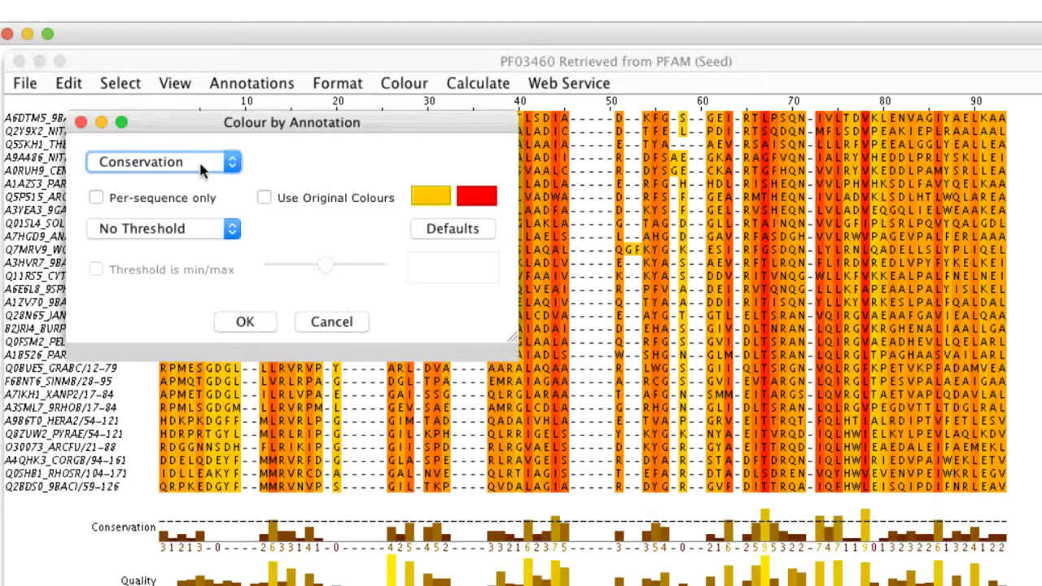
left_click(476, 195)
left_click(174, 178)
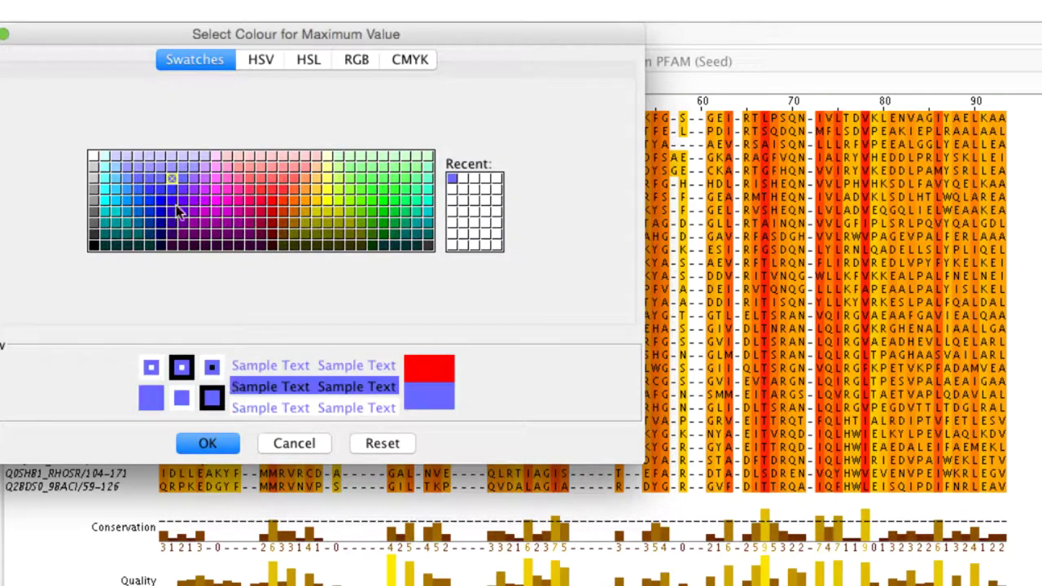
left_click(207, 442)
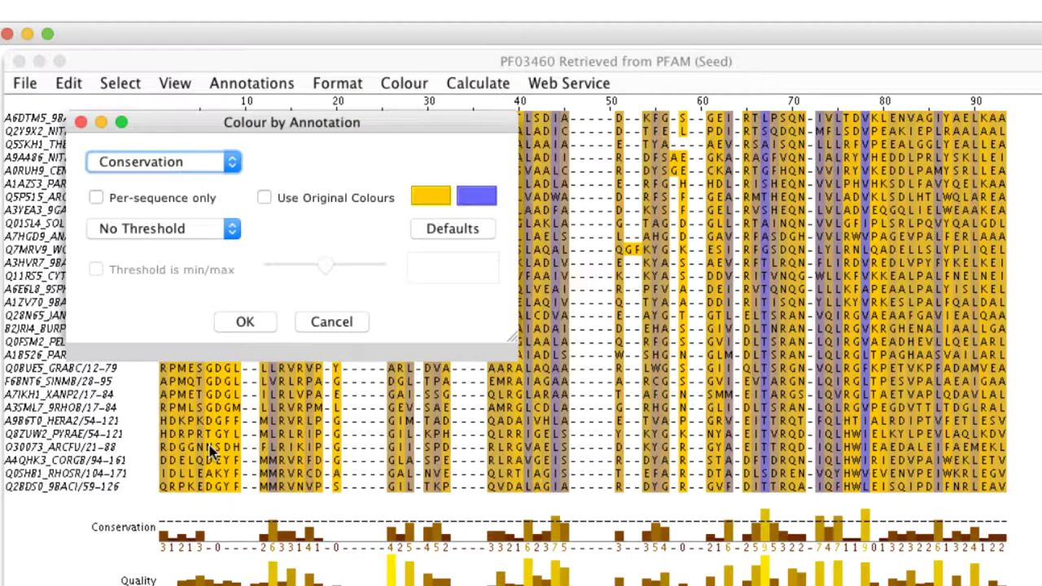
left_click(234, 230)
left_click(221, 241)
left_click(244, 321)
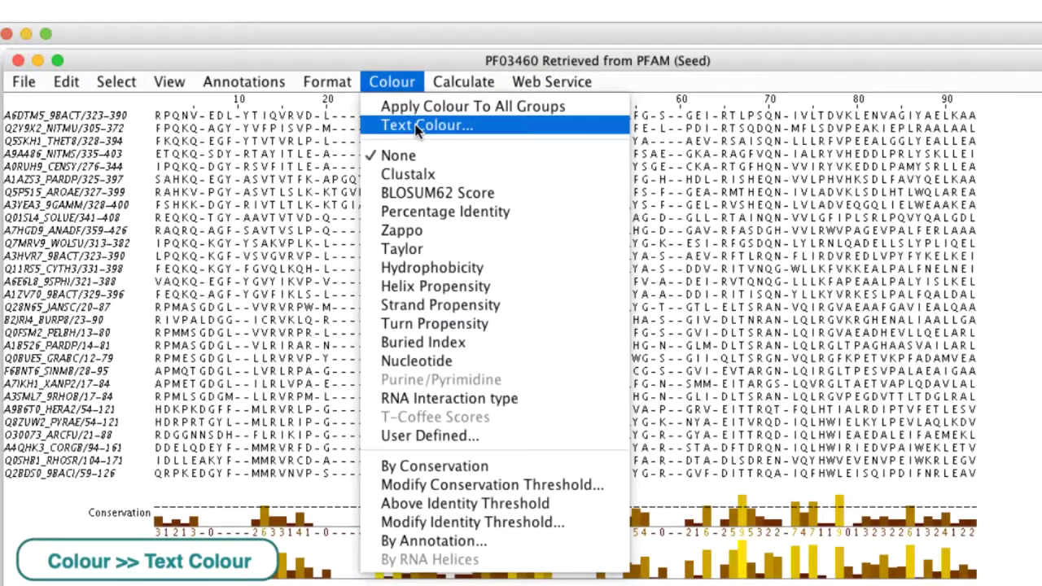
Change the dark residue text colour from black to blue.
left_click(417, 126)
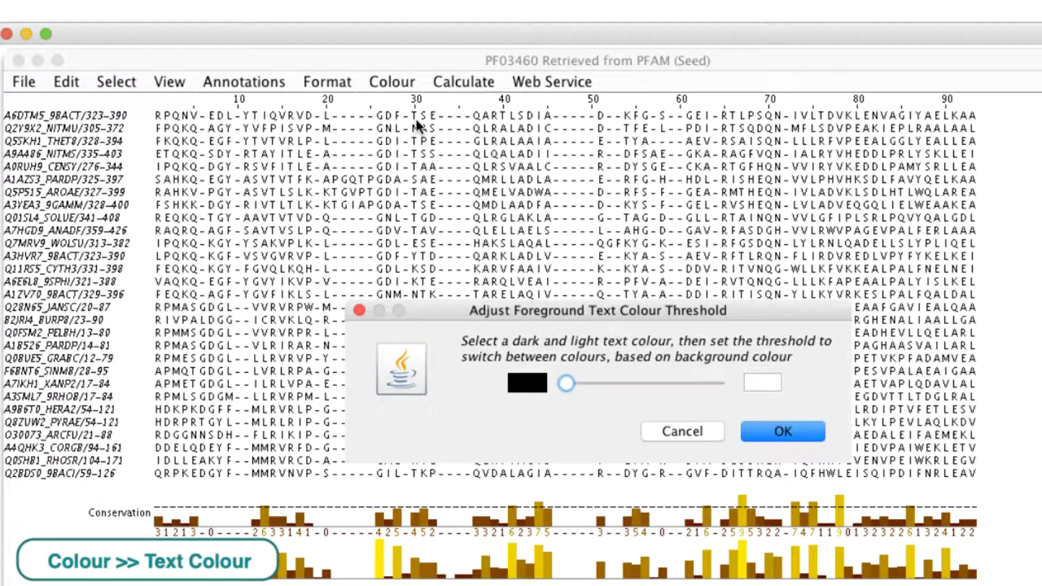
left_click(522, 382)
left_click(514, 308)
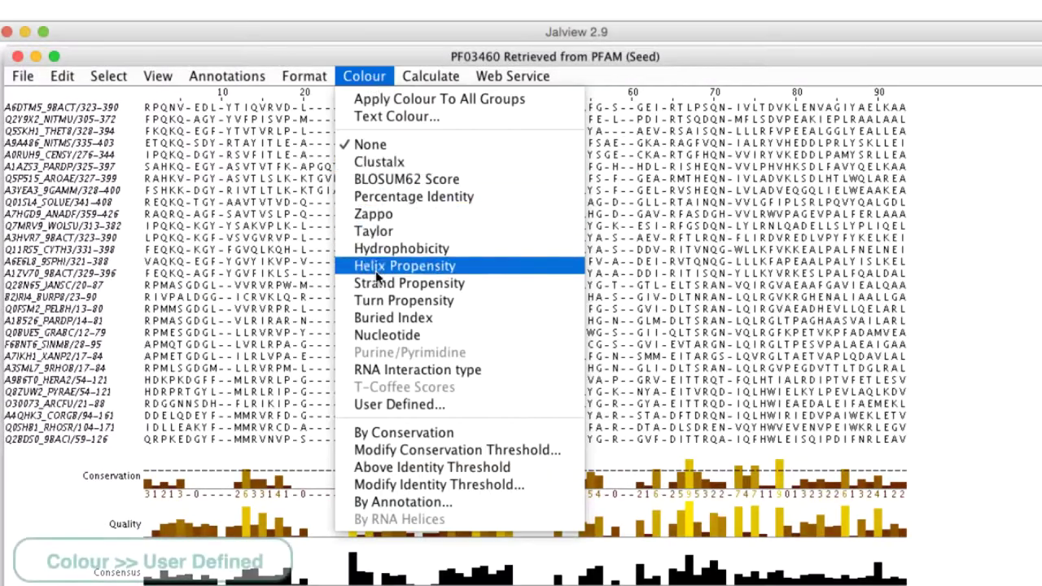
In a user-defined scheme, colour ASN and GLN magenta and apply it.
left_click(385, 400)
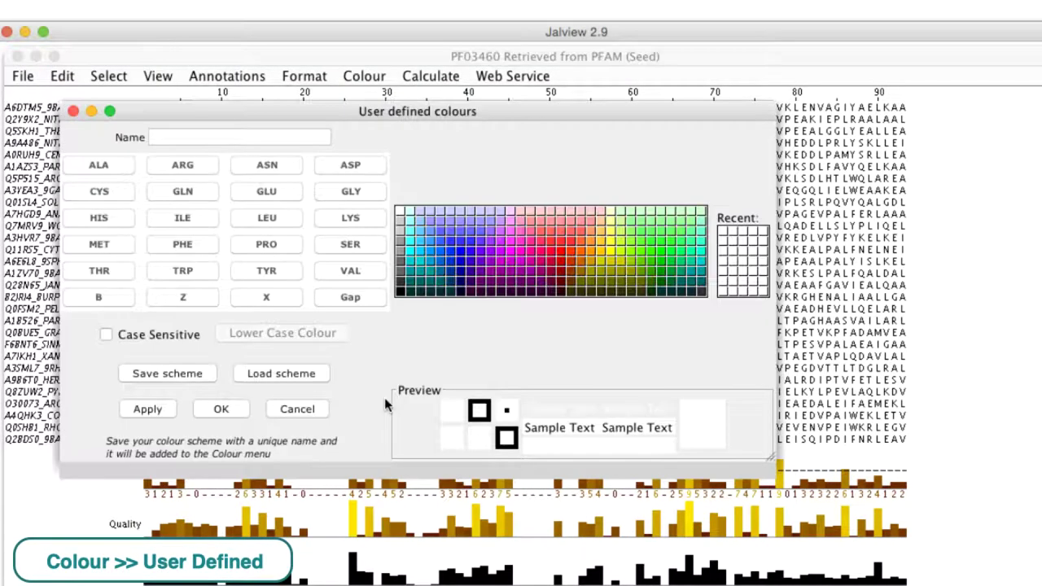
left_click(275, 164)
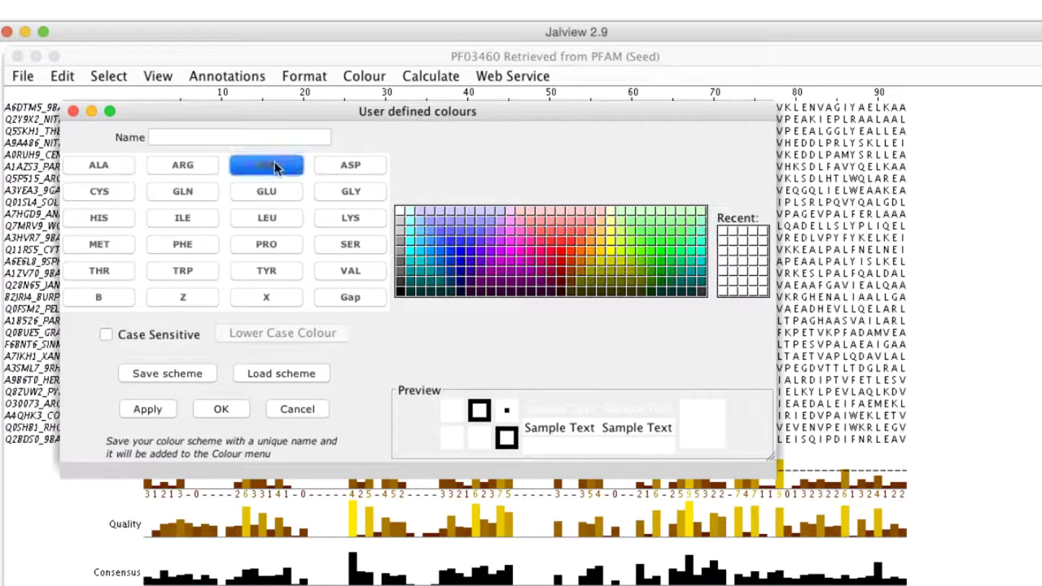
left_click(511, 230)
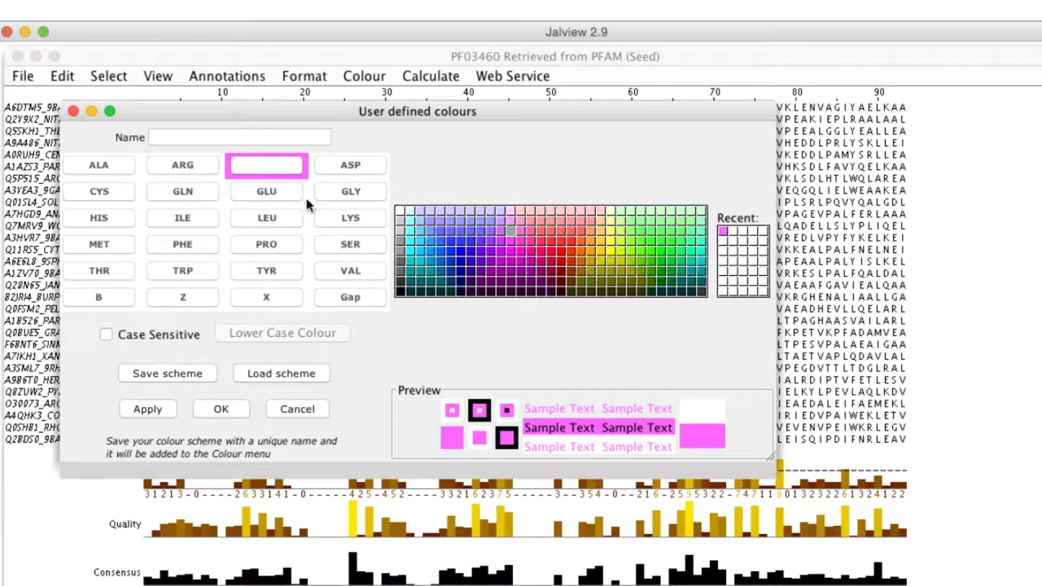
left_click(195, 187)
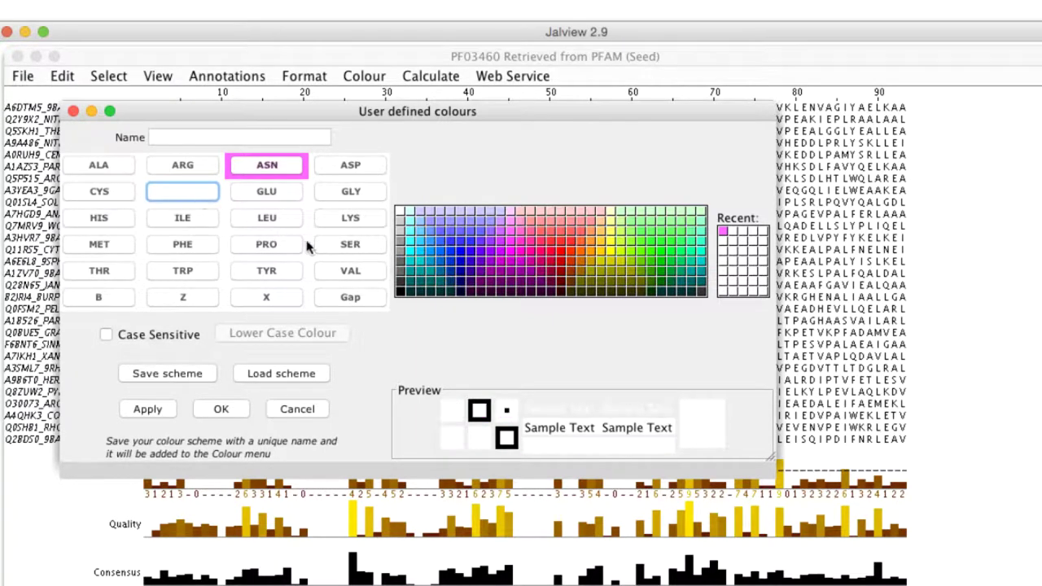
left_click(509, 234)
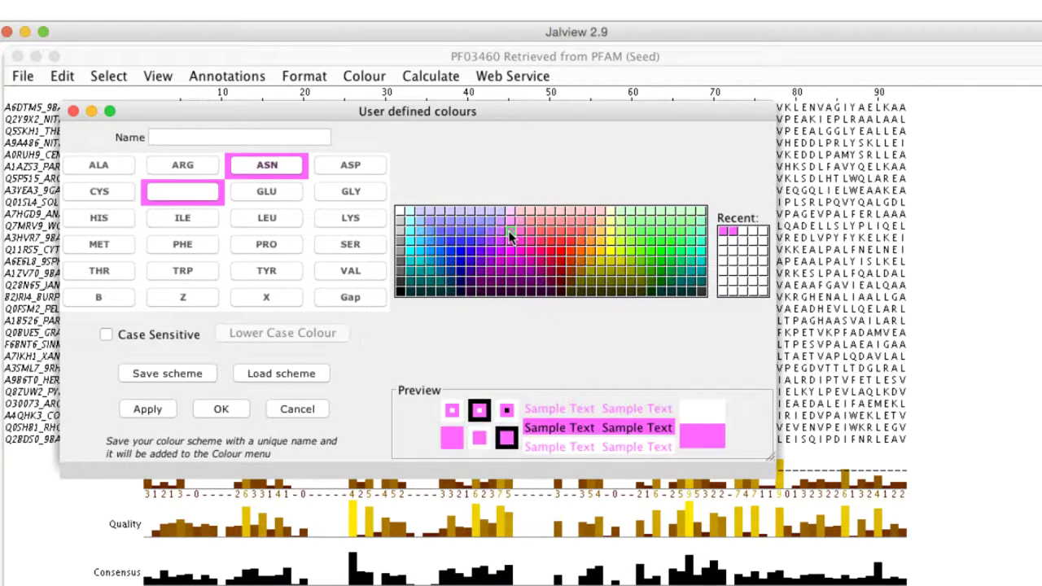
left_click(148, 409)
left_click_drag(329, 113, 381, 181)
Name the scheme 'amide', save it to file as amide, and confirm it's listed.
left_click(269, 197)
type("amide")
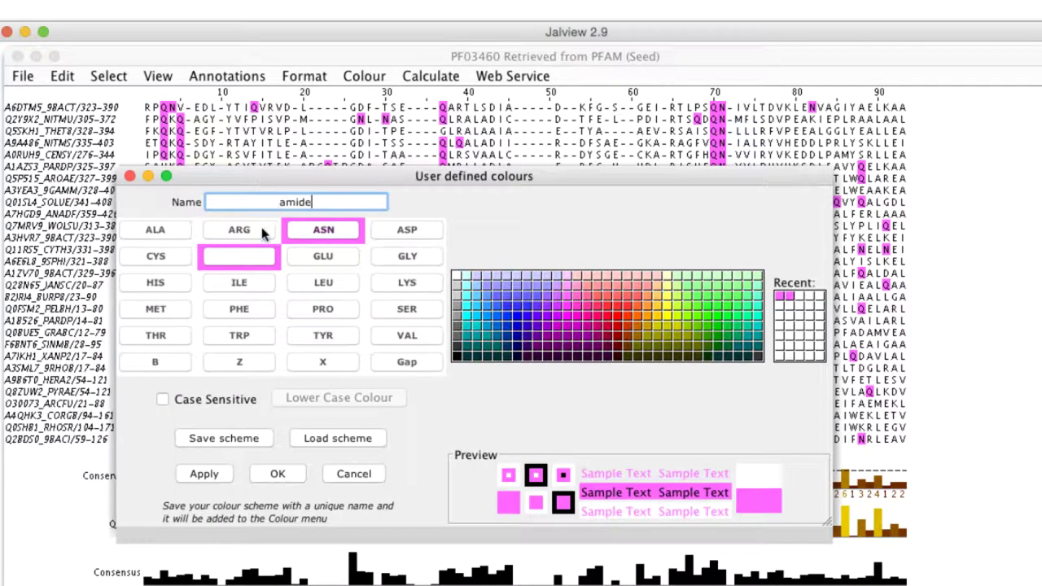
left_click(209, 440)
type("amide")
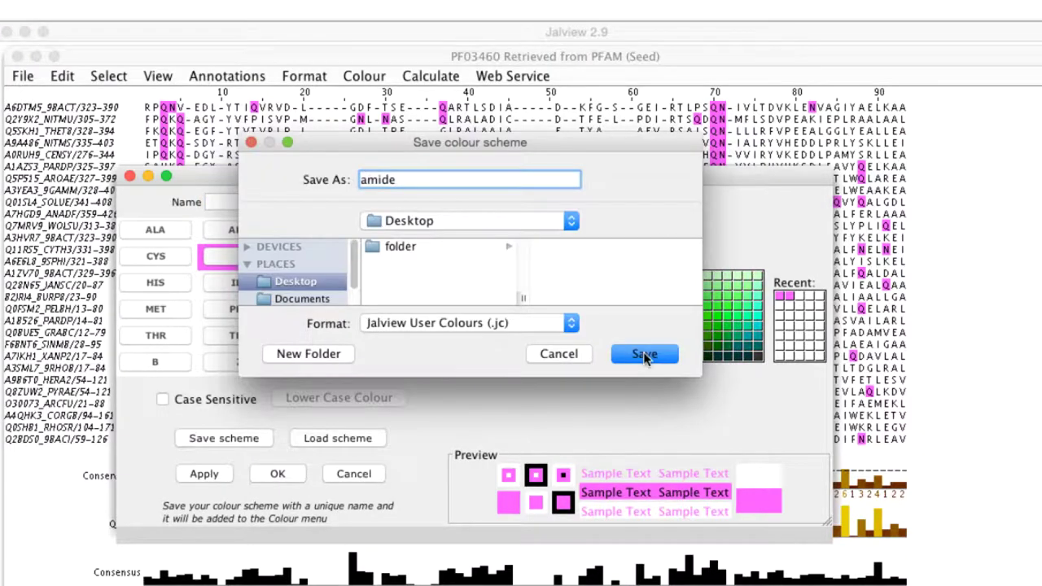
left_click(642, 353)
left_click(281, 475)
left_click(358, 76)
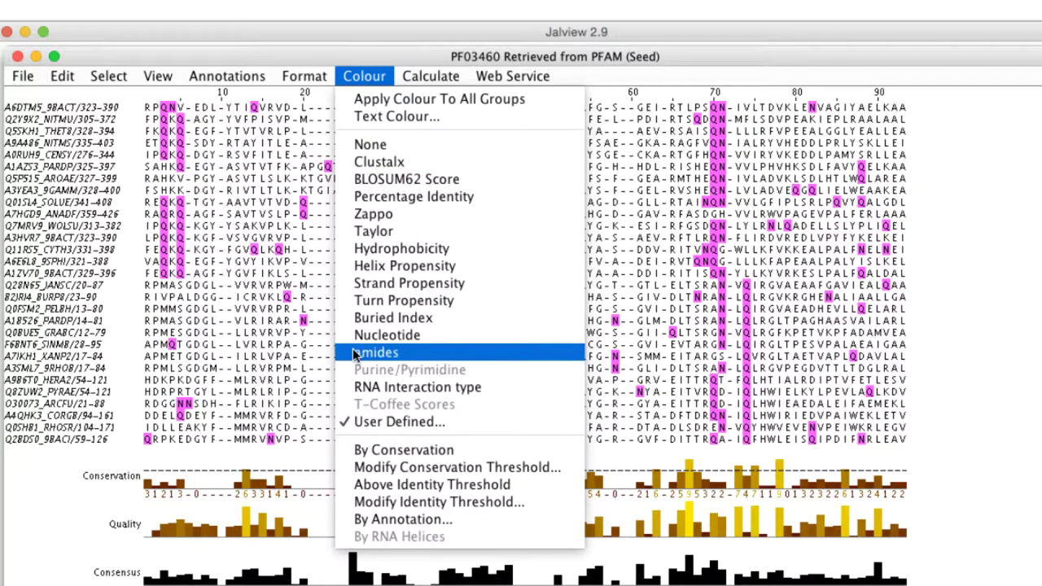